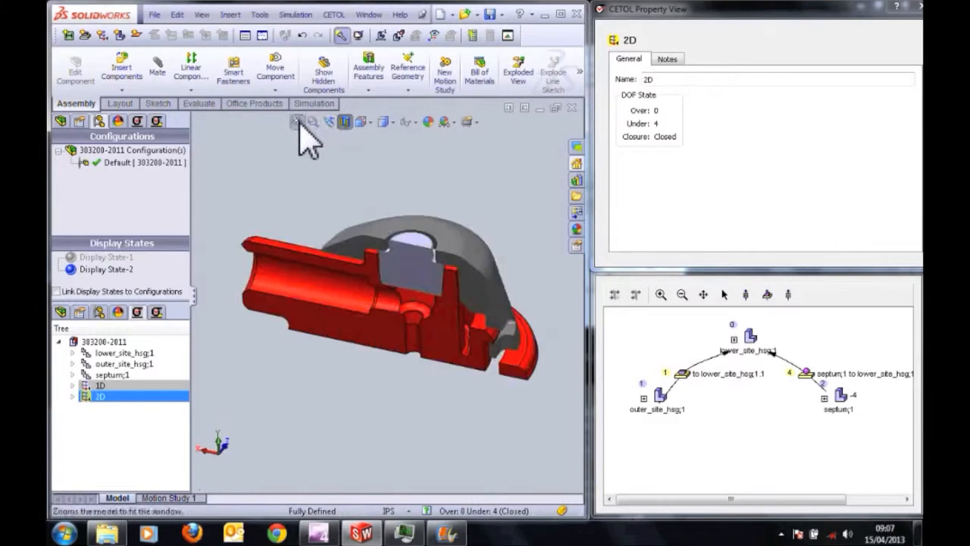
# Step: Start a joint in the 2D configuration, using the tapered pocket ID face of the lower housing as the reference feature
pyautogui.moveTo(377, 212); pyautogui.dragTo(385, 170, button='middle')
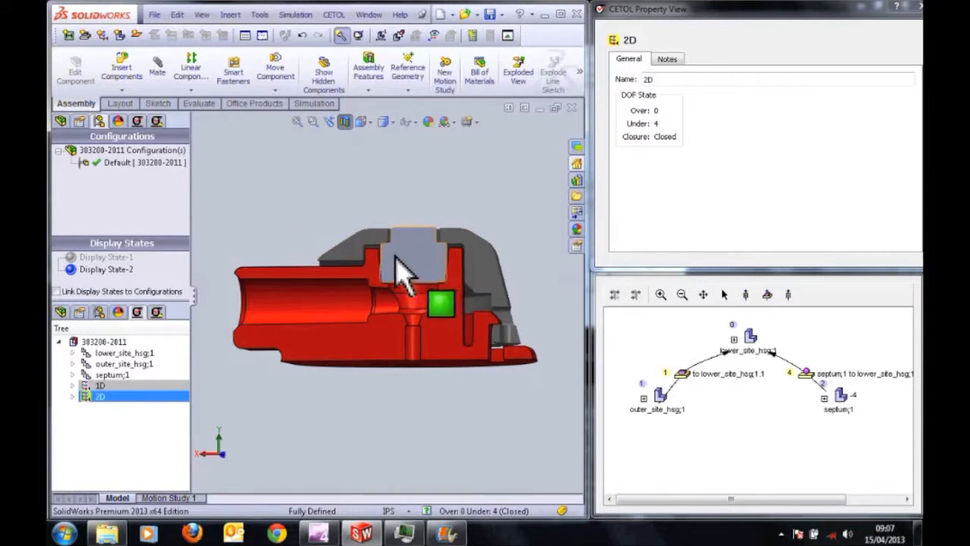
pyautogui.scroll(6, 388, 261)
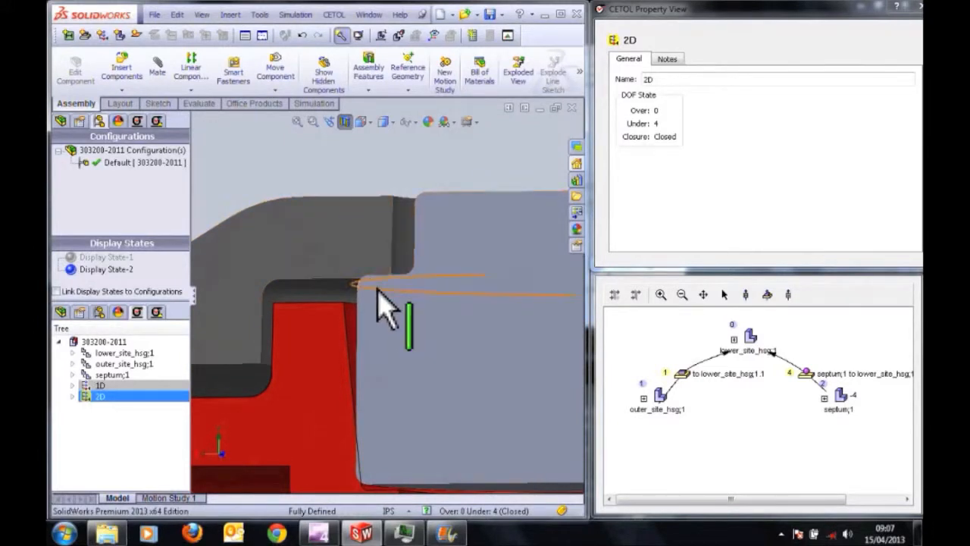
pyautogui.scroll(-3, 382, 299)
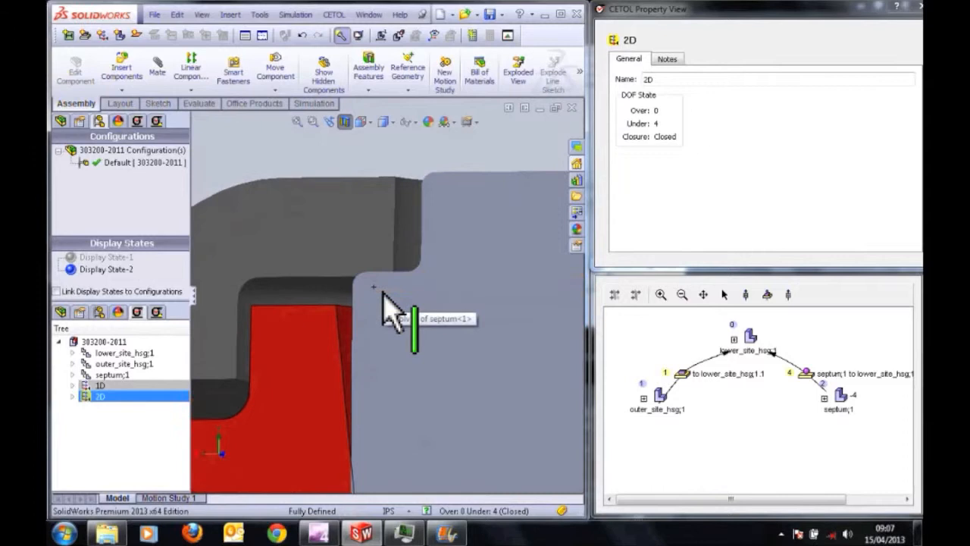
pyautogui.keyDown('ctrl'); pyautogui.moveTo(444, 336); pyautogui.dragTo(369, 281, button='middle'); pyautogui.keyUp('ctrl')
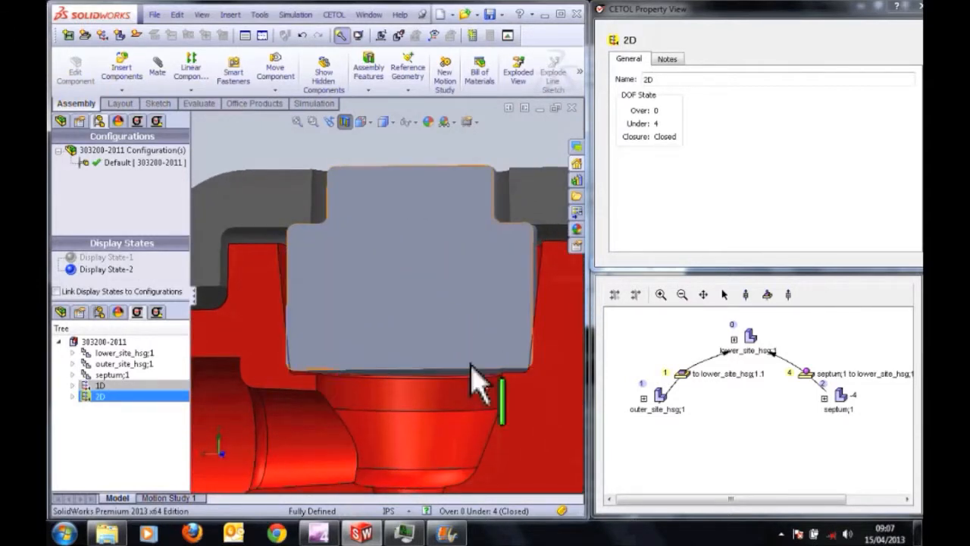
pyautogui.click(70, 35)
pyautogui.click(848, 134)
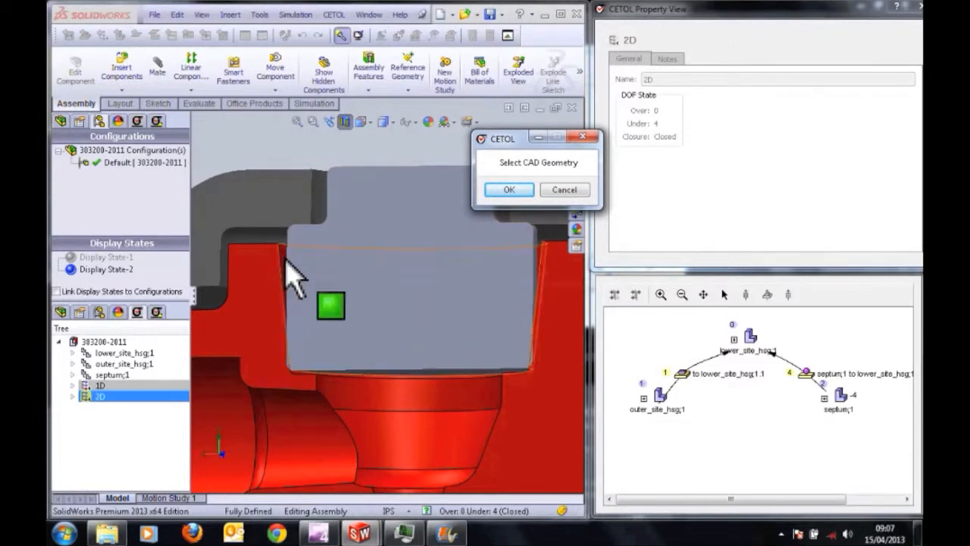
pyautogui.click(288, 277)
pyautogui.click(509, 189)
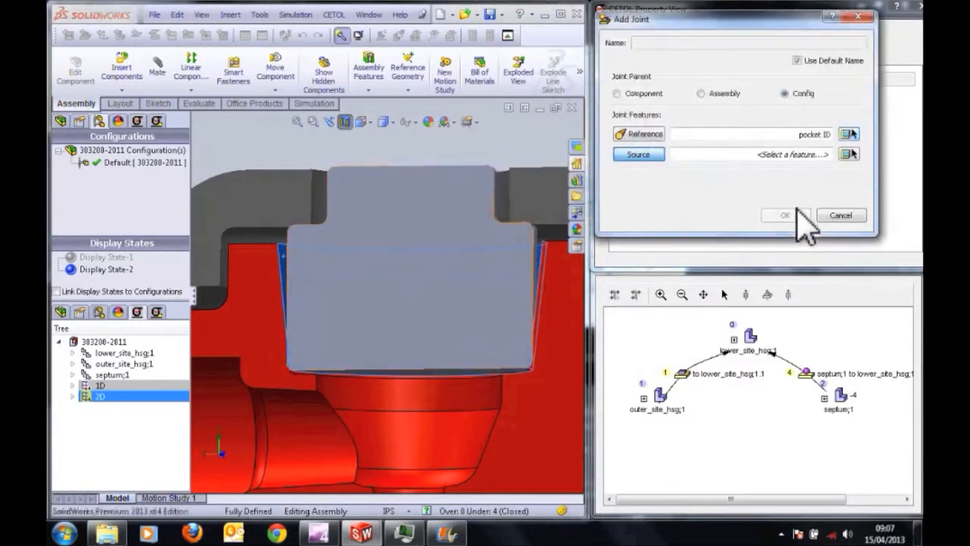
# Step: Pick the septum's OD face as the joint's source feature and create the joint
pyautogui.click(848, 154)
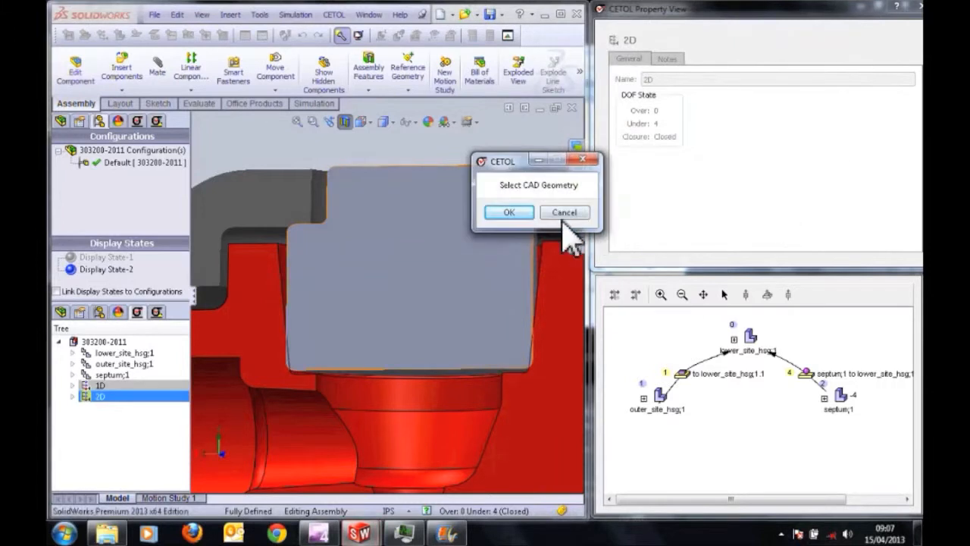
pyautogui.moveTo(576, 161); pyautogui.dragTo(735, 92)
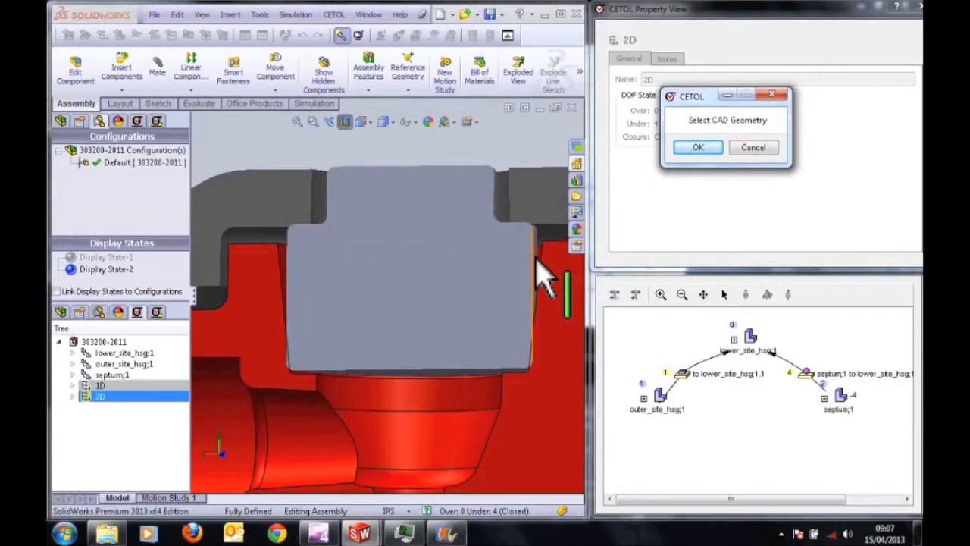
pyautogui.moveTo(528, 260); pyautogui.dragTo(515, 264, button='middle')
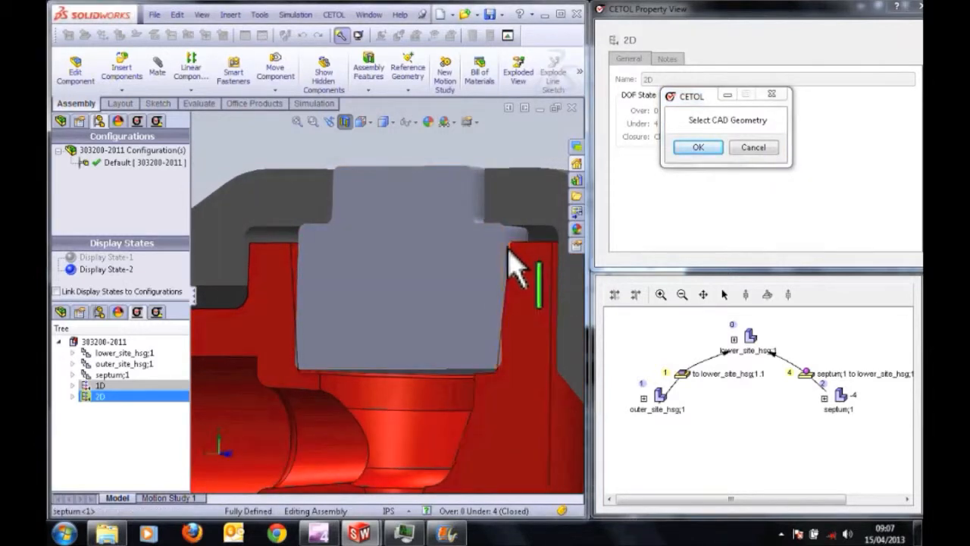
pyautogui.click(518, 267)
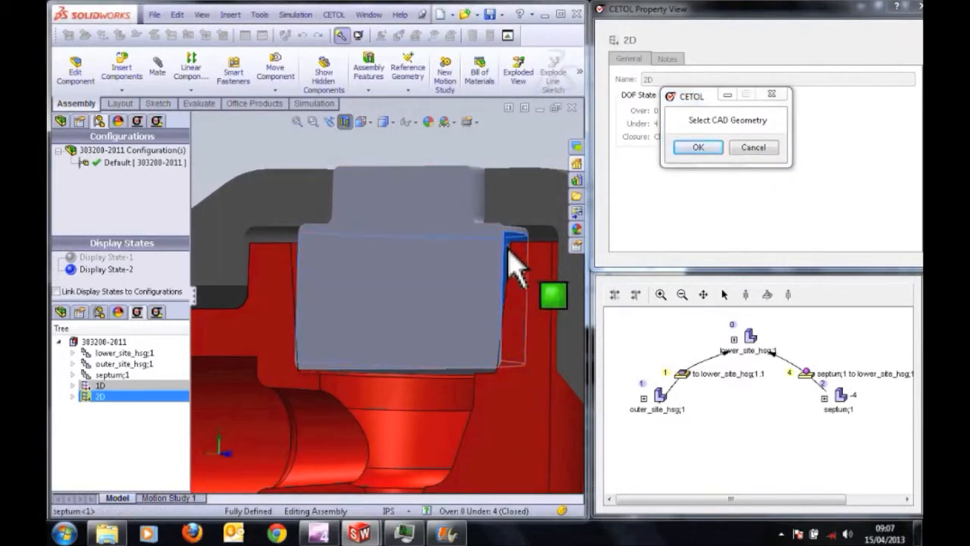
pyautogui.click(697, 147)
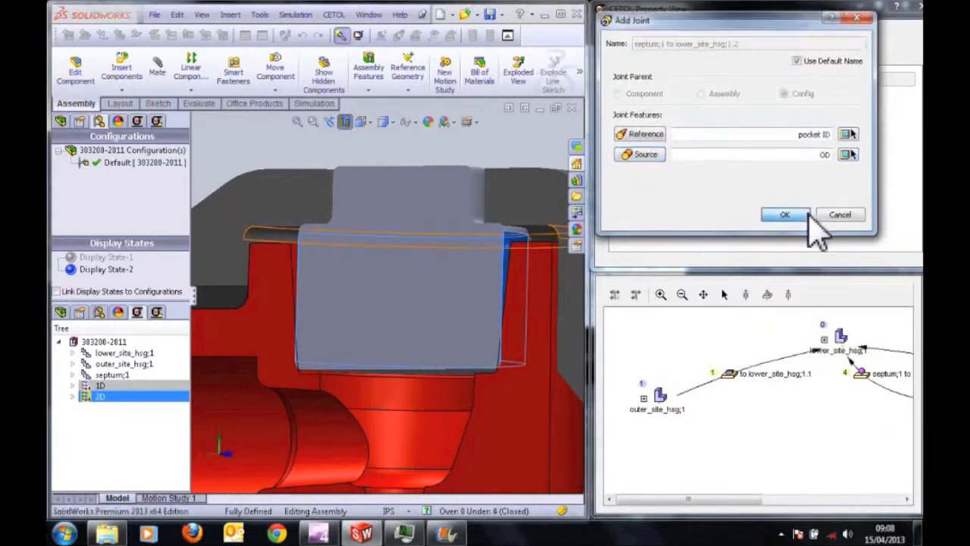
pyautogui.click(806, 216)
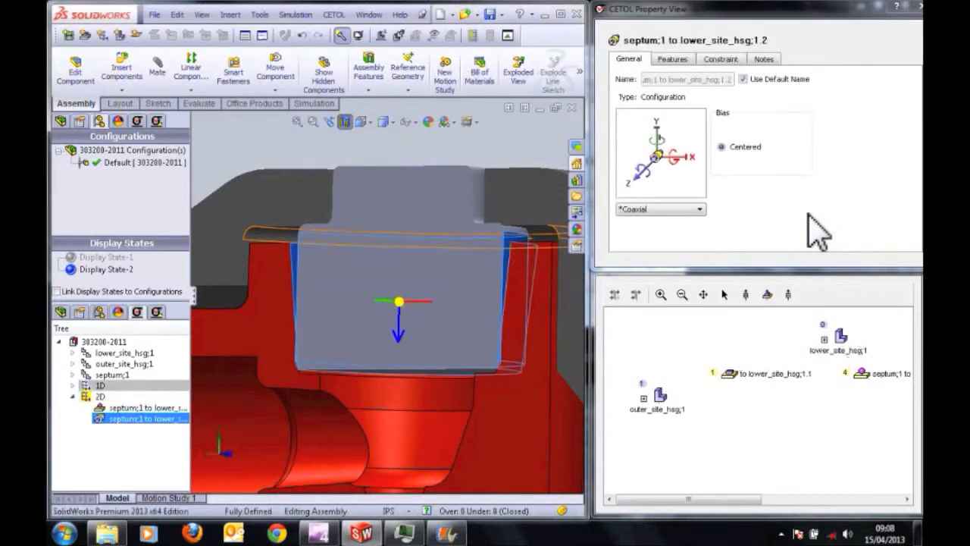
# Step: Start a new measure with the outer housing's seal surface as the reference feature
pyautogui.click(69, 36)
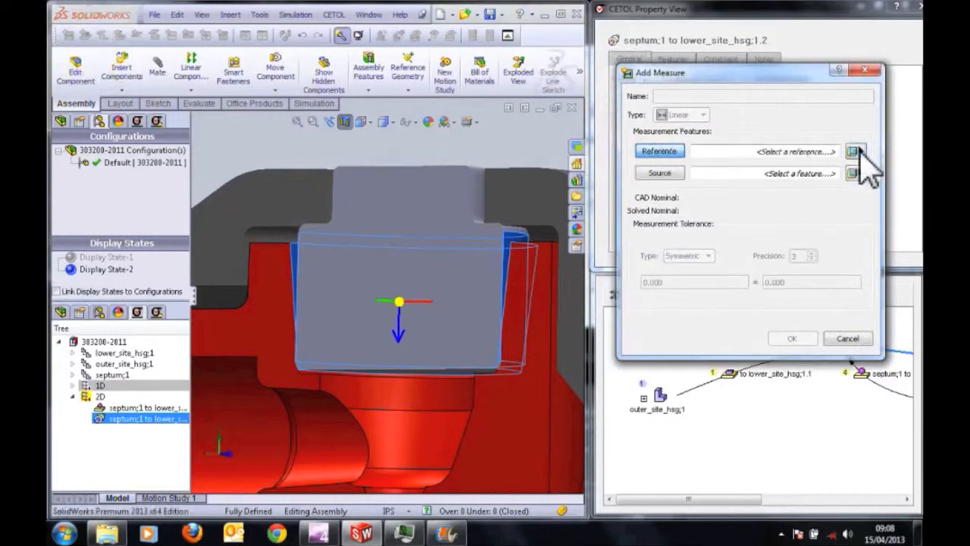
pyautogui.click(854, 152)
pyautogui.moveTo(381, 190); pyautogui.dragTo(334, 201, button='middle')
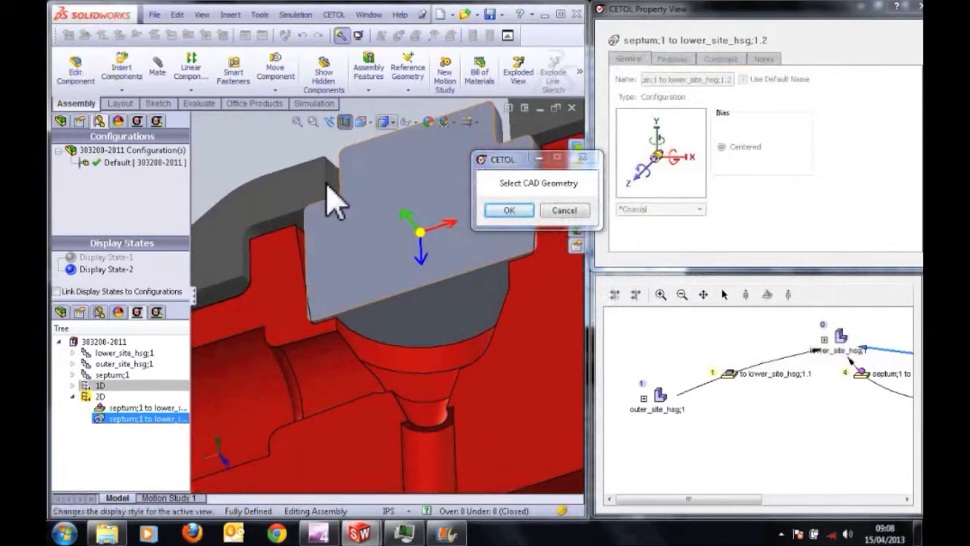
pyautogui.click(303, 235)
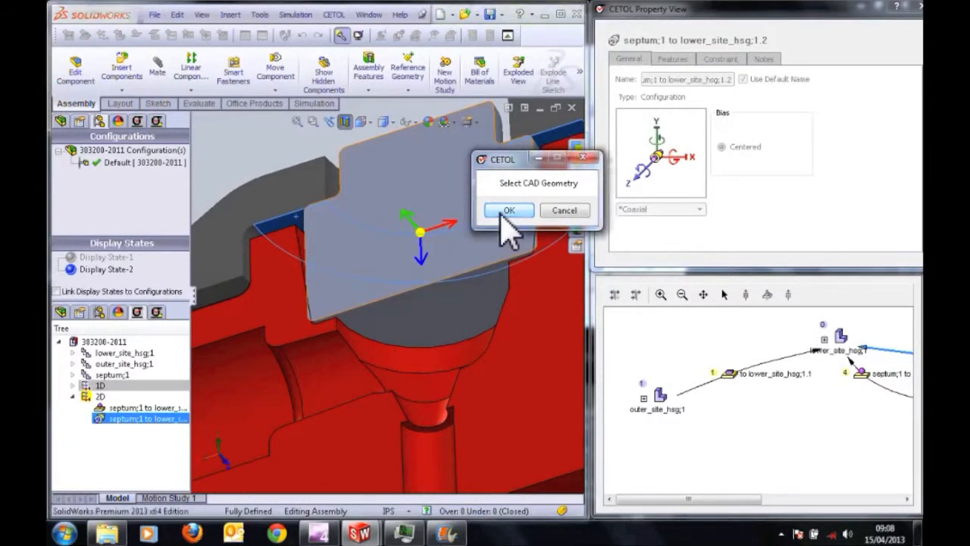
pyautogui.click(501, 213)
# Step: Set the septum's top face as the source feature of the linear measure
pyautogui.moveTo(372, 227); pyautogui.dragTo(379, 356, button='middle')
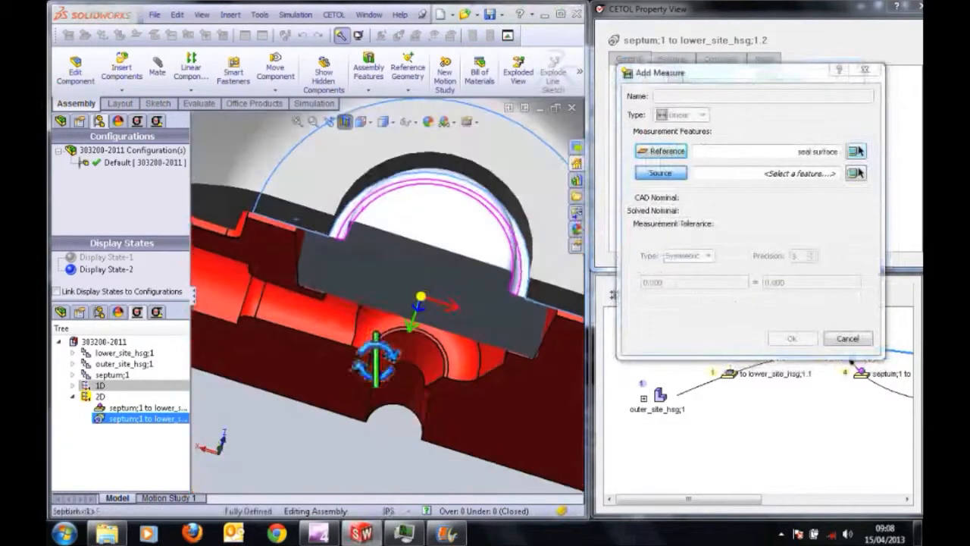
pyautogui.click(855, 173)
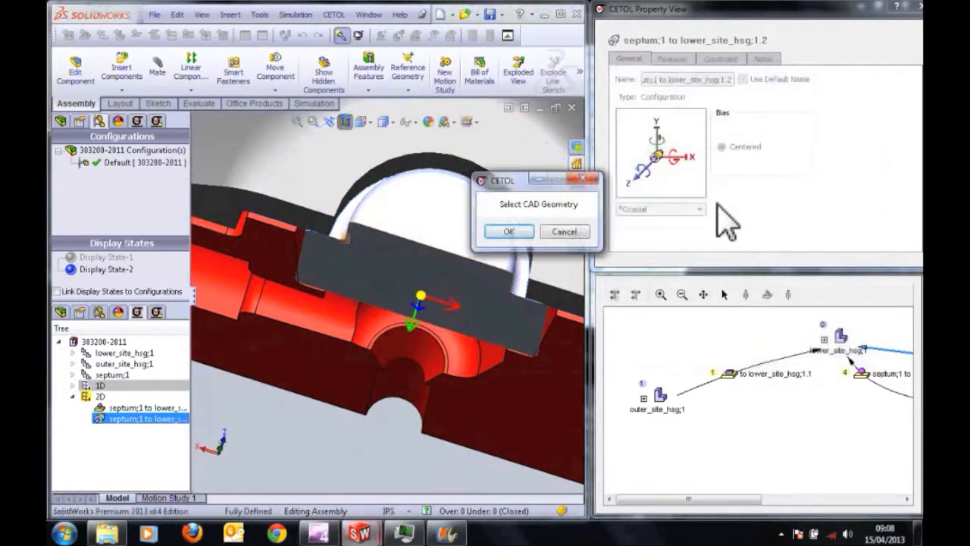
pyautogui.click(343, 229)
pyautogui.click(508, 231)
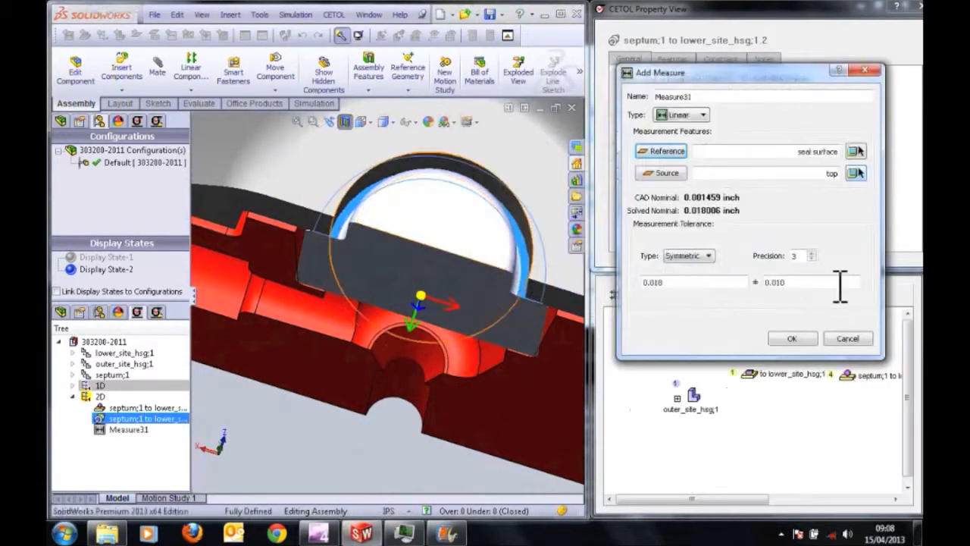
# Step: Create the measure with a limits tolerance of -0.004 upper and -0.120 lower, and reverse its sign
pyautogui.click(712, 257)
pyautogui.click(697, 277)
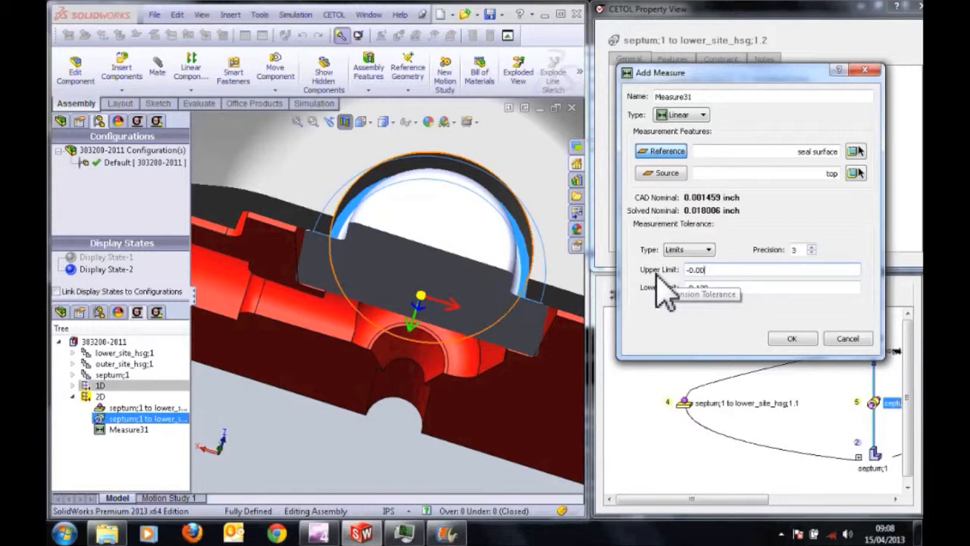
pyautogui.click(790, 338)
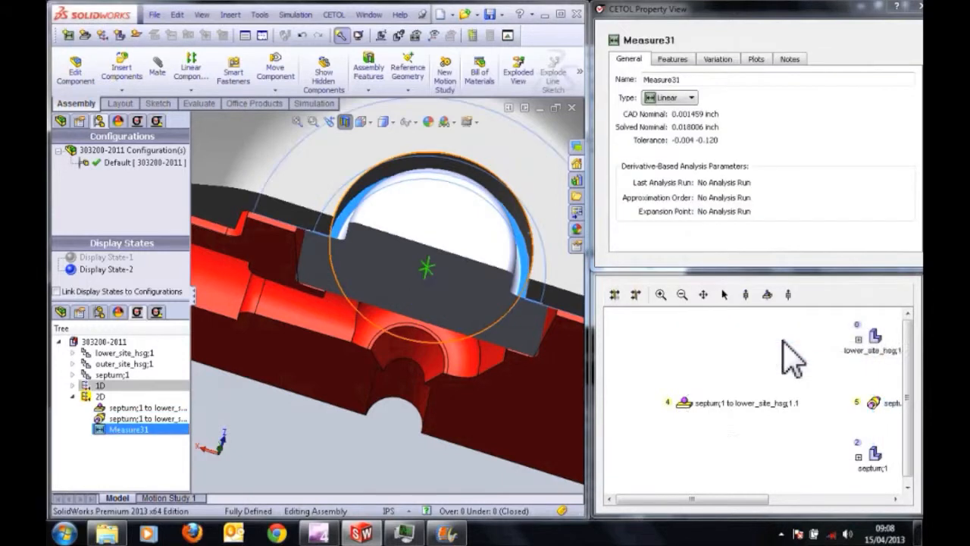
pyautogui.click(670, 60)
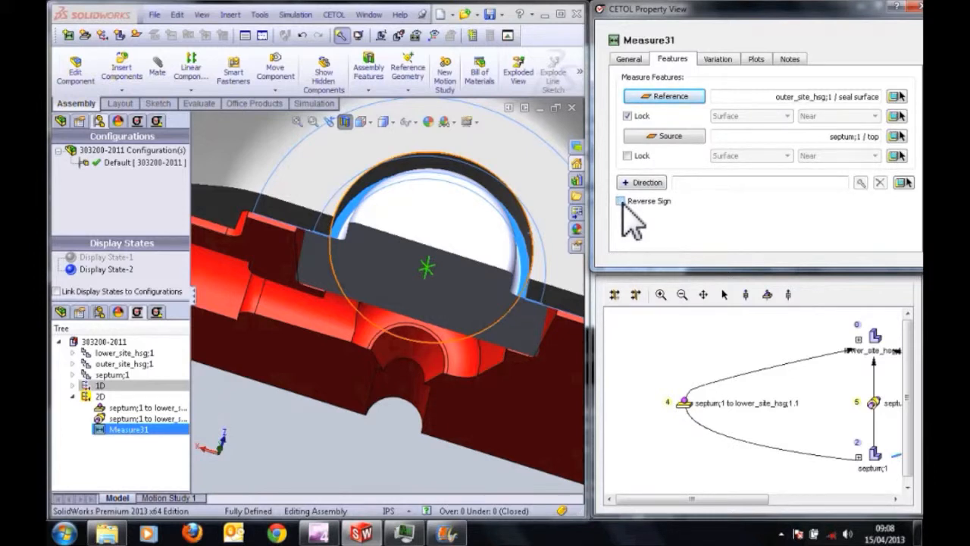
pyautogui.click(628, 60)
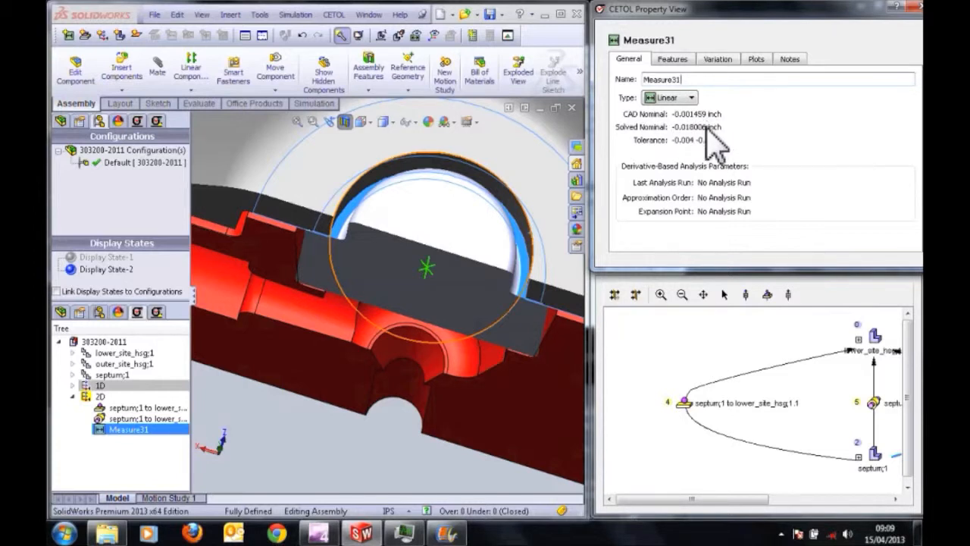
# Step: Run a 1st-order analysis of Seal-1D and Measure31 at the tolerance midpoint, and close the analyzer results
pyautogui.click(472, 36)
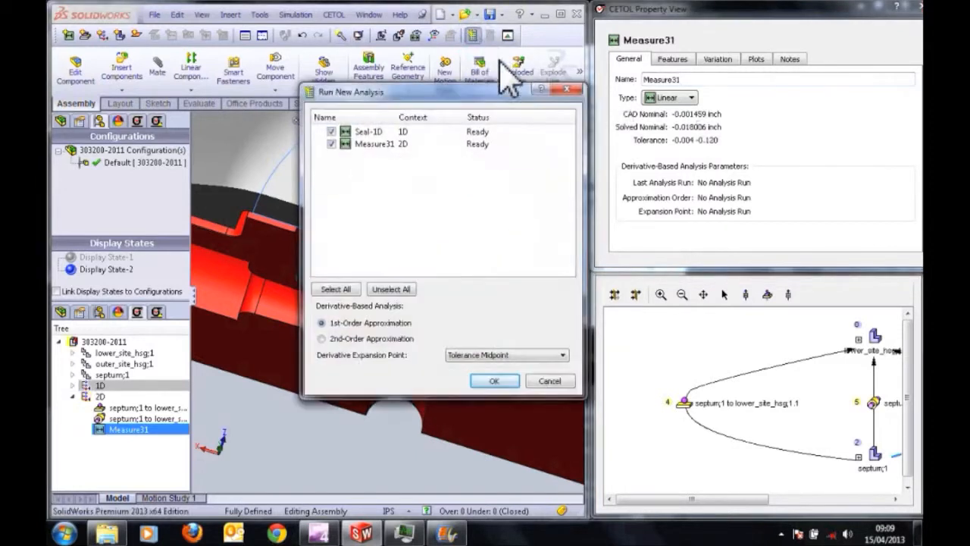
pyautogui.click(493, 380)
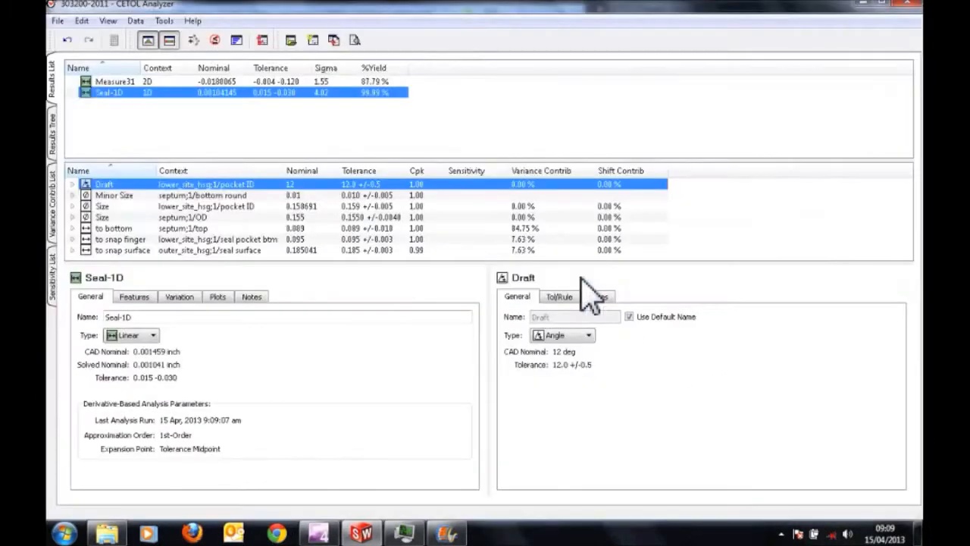
pyautogui.click(909, 4)
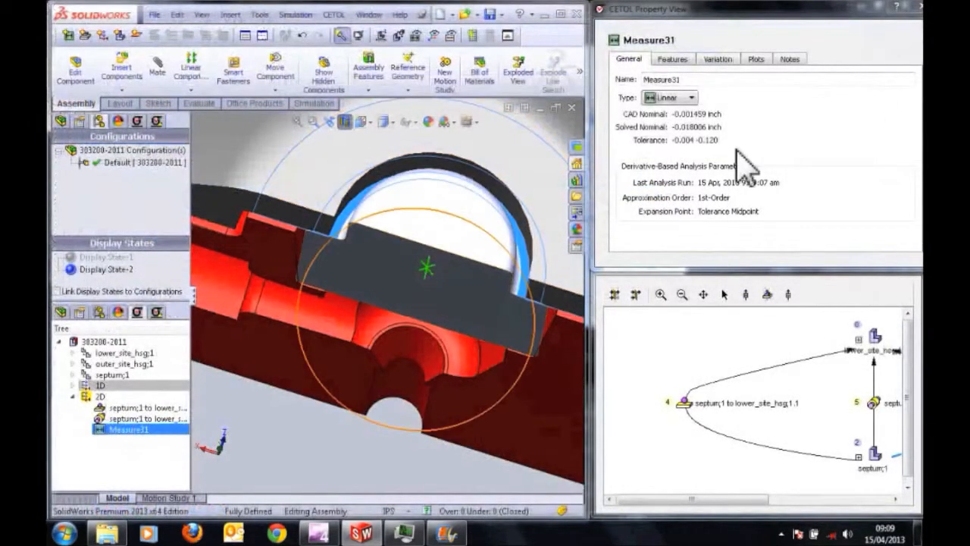
# Step: Review Measure31's variation and sensitivity plots, and select the septum OD size diameter from the sensitivities to inspect it on the model
pyautogui.click(717, 60)
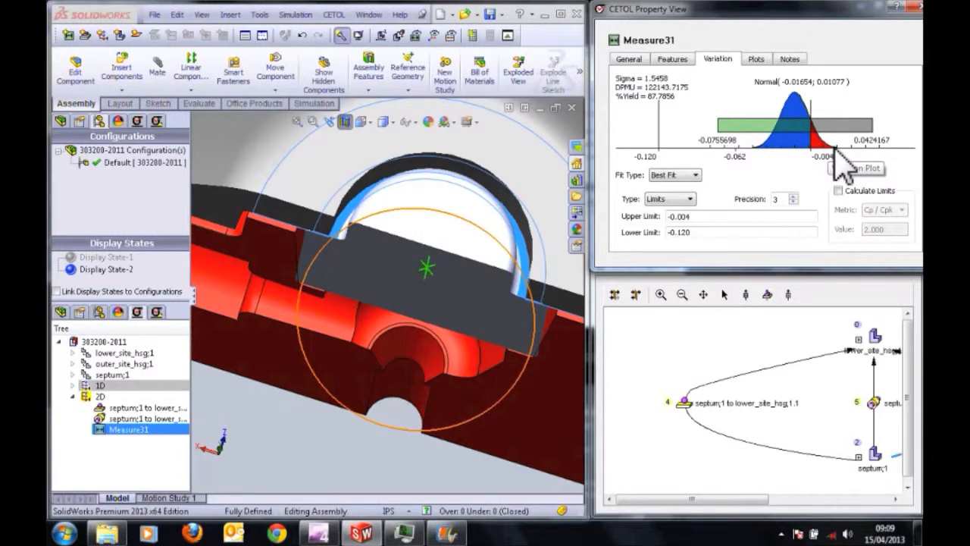
pyautogui.click(758, 61)
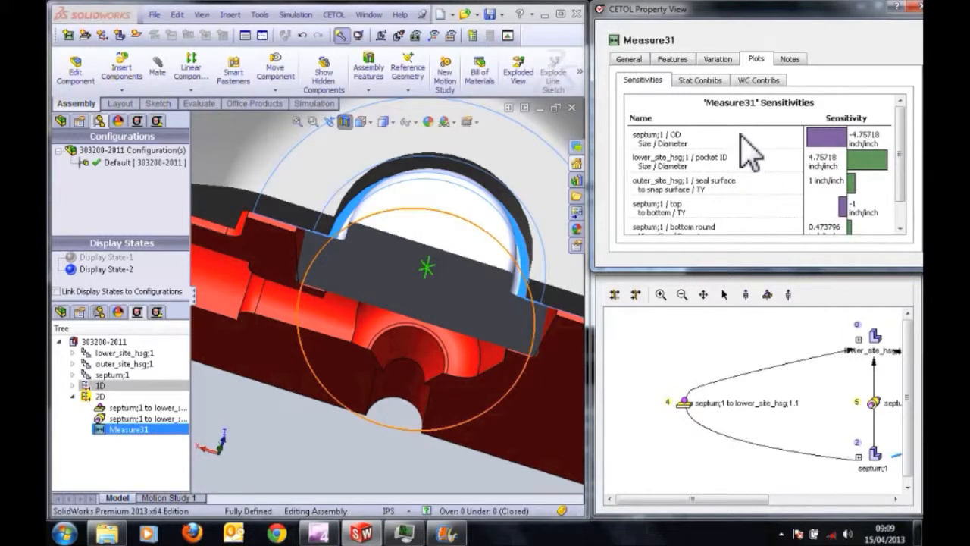
pyautogui.rightClick(674, 141)
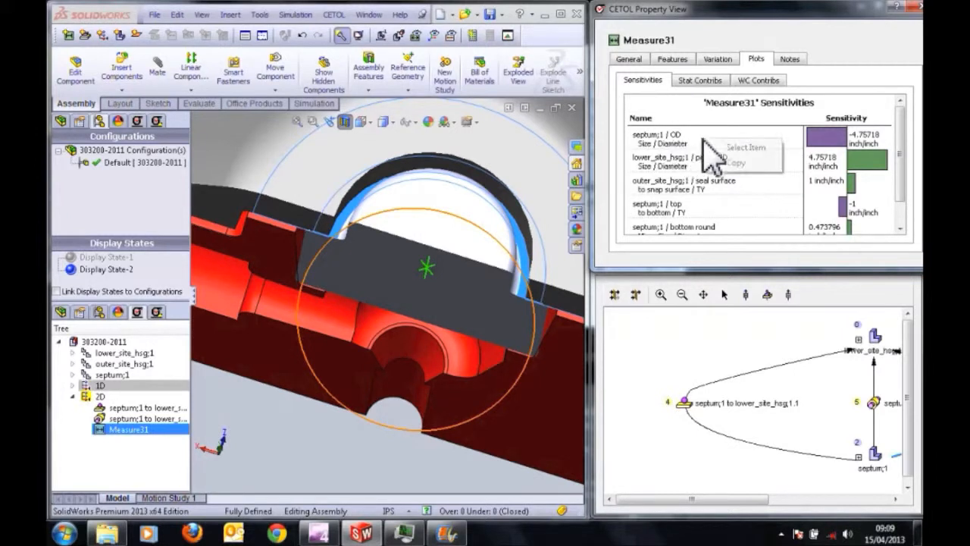
pyautogui.click(732, 147)
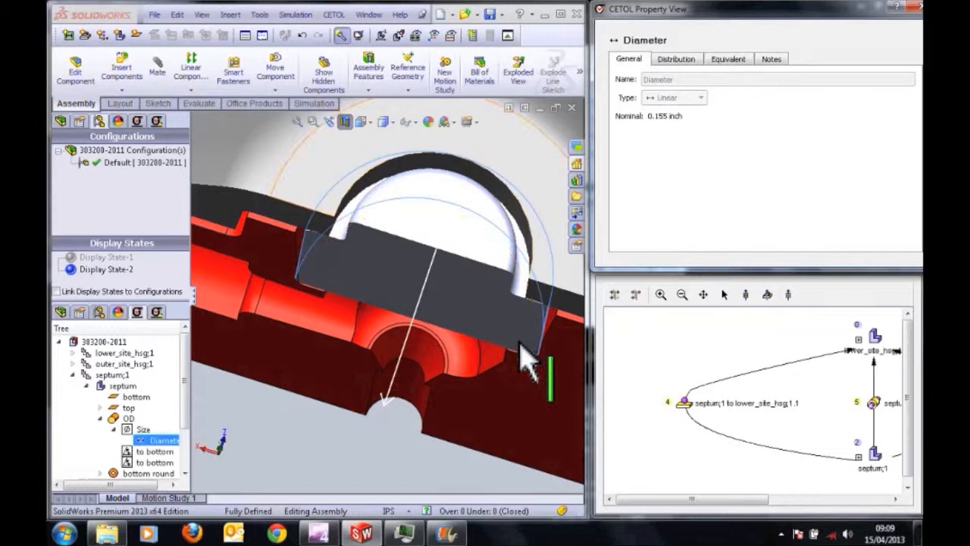
pyautogui.moveTo(457, 288)
pyautogui.keyDown('ctrl'); pyautogui.mouseDown(button='middle')
pyautogui.moveTo(450, 275)
pyautogui.moveTo(435, 338)
pyautogui.moveTo(427, 267)
pyautogui.moveTo(413, 322)
pyautogui.moveTo(340, 288)
pyautogui.moveTo(385, 281)
pyautogui.moveTo(388, 292)
pyautogui.moveTo(444, 292)
pyautogui.mouseUp(button='middle'); pyautogui.keyUp('ctrl')
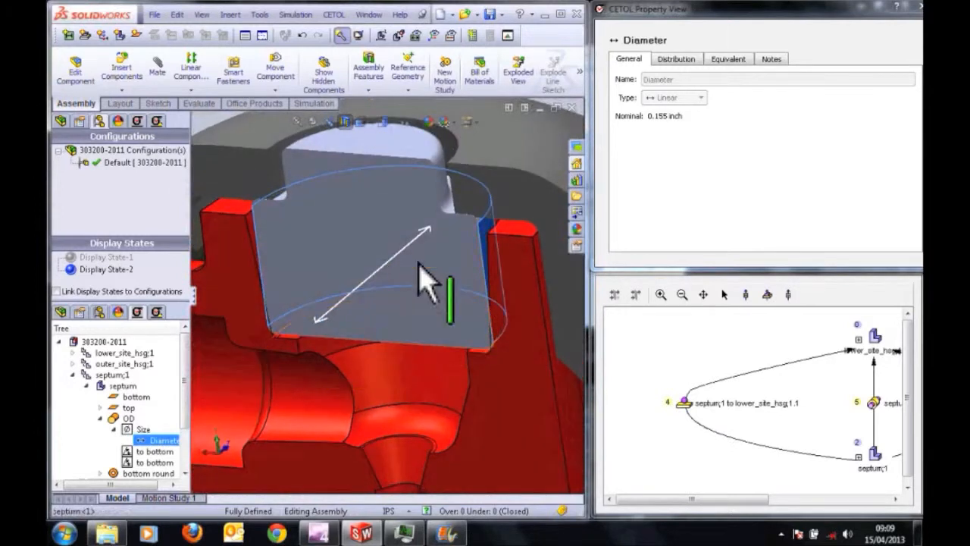
# Step: Calculate the sensitivity visualization of Measure31 to the septum's OD diameter, and play and stop its animation
pyautogui.click(415, 35)
pyautogui.click(652, 441)
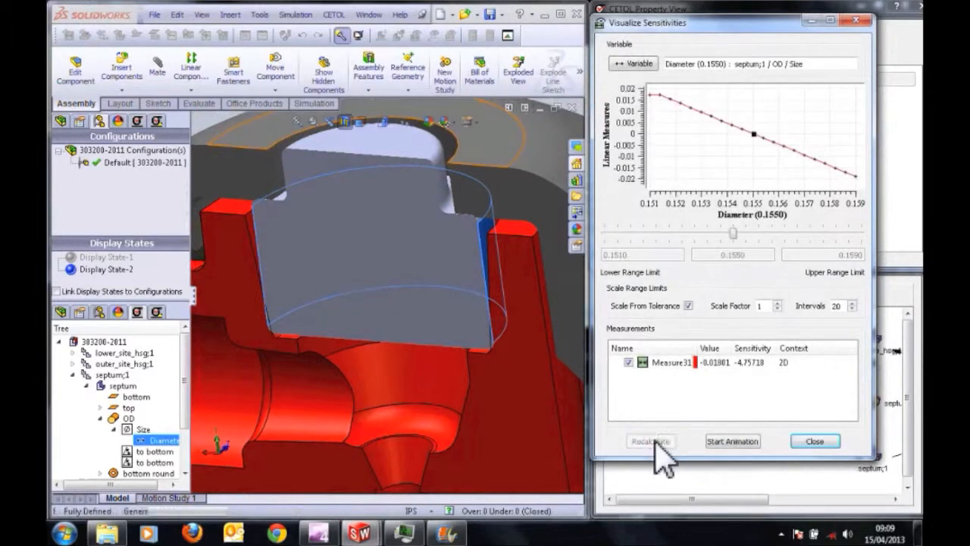
pyautogui.click(724, 444)
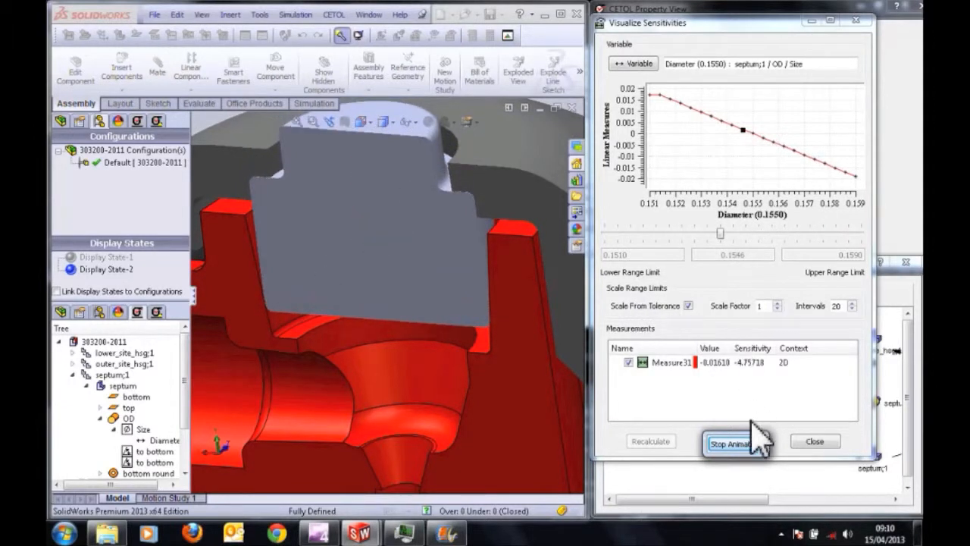
pyautogui.click(735, 444)
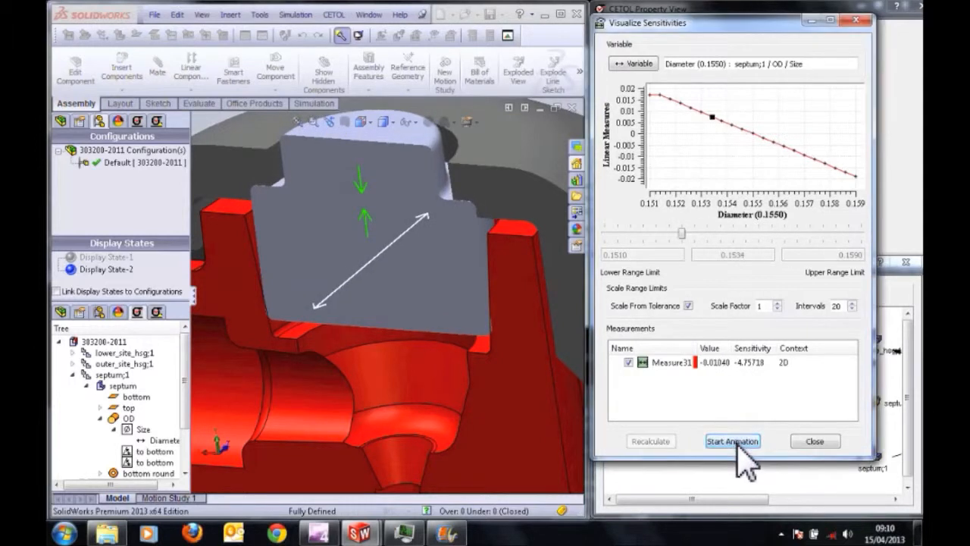